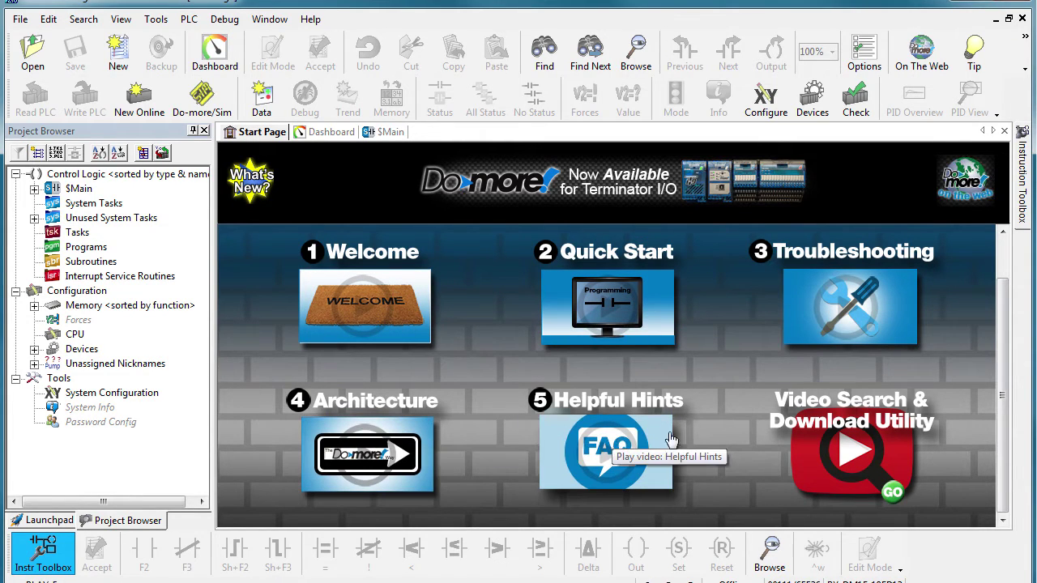
# Open the Browse Videos list from the Video Search & Download Utility tile
pyautogui.click(849, 445)
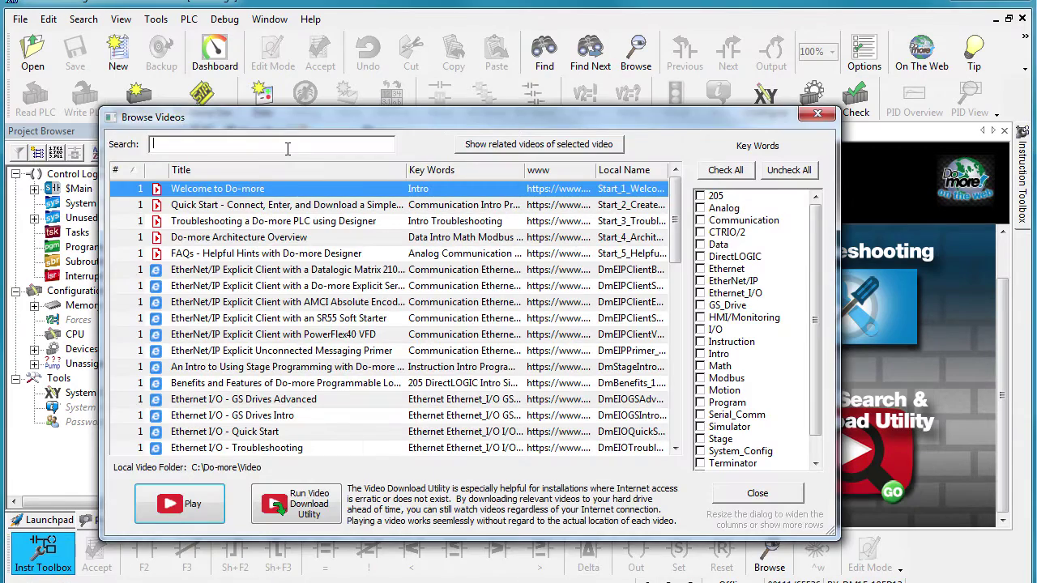
# Search the videos for 'ethernet' and briefly view the Video Download Utility
pyautogui.write('ethernet')
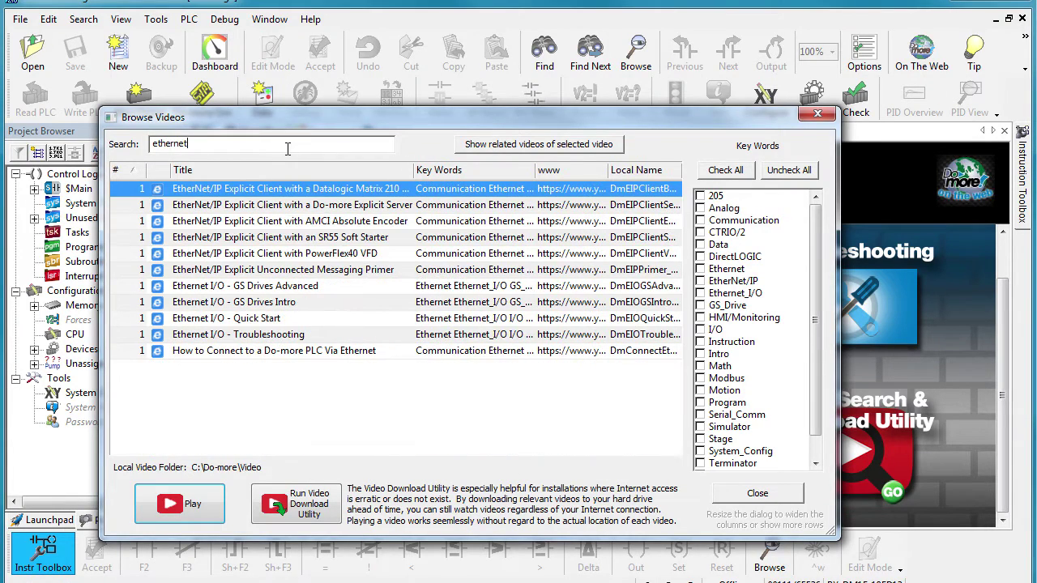
pyautogui.click(310, 496)
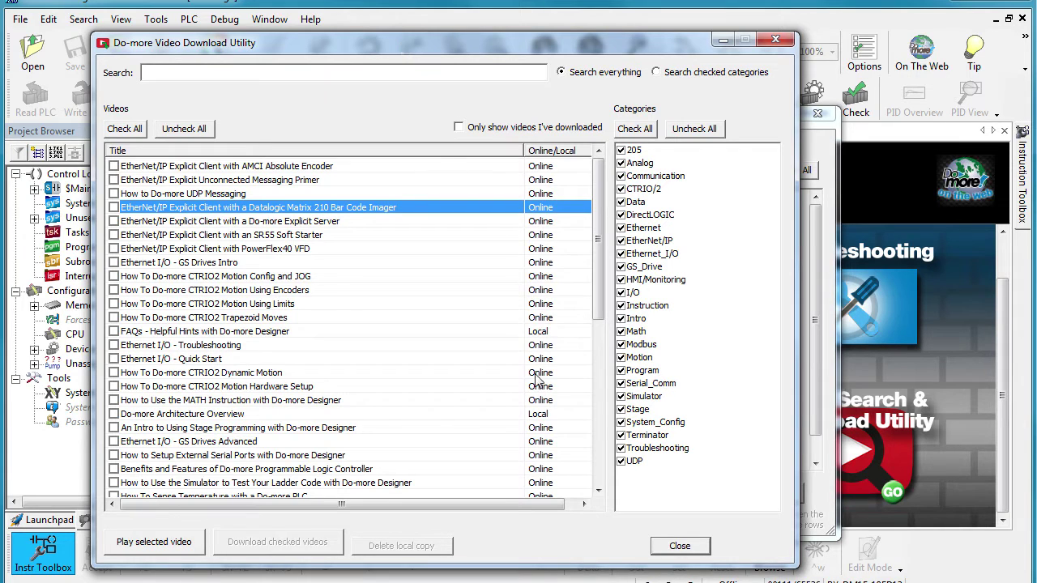
pyautogui.click(678, 545)
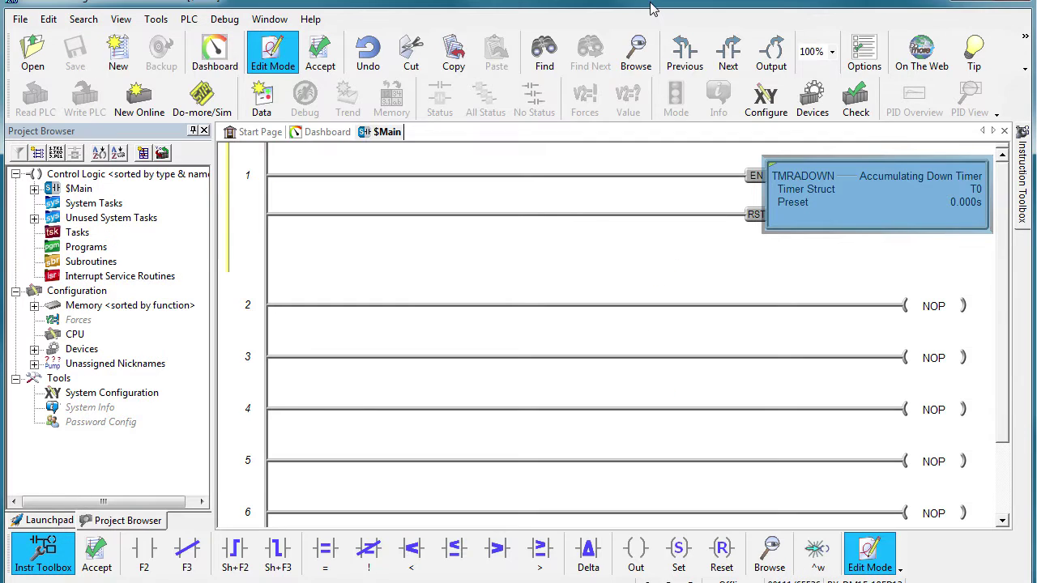
# Open the TMRADOWN timer settings and play its tutorial video
pyautogui.doubleClick(872, 201)
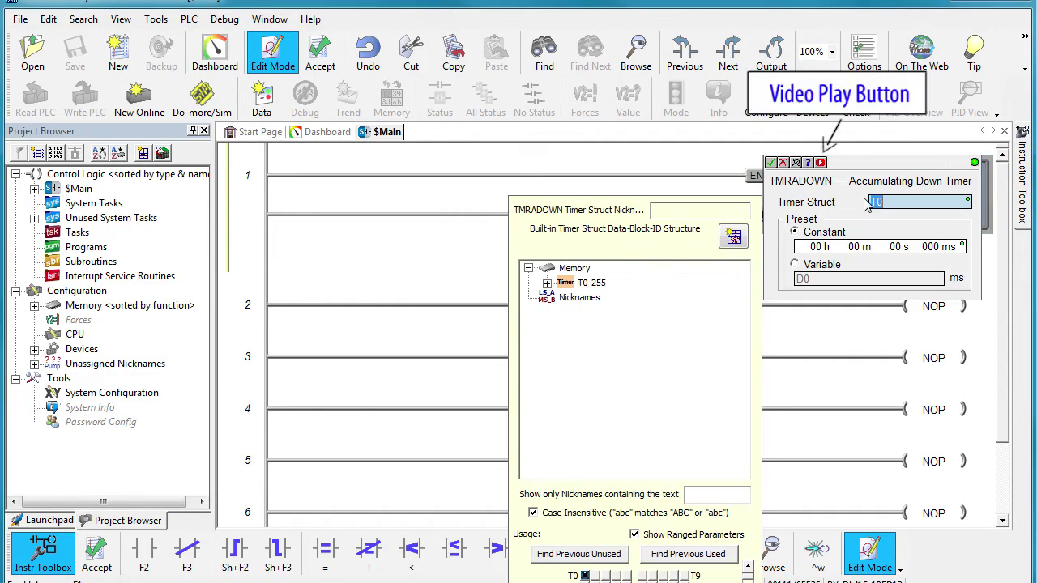
pyautogui.click(821, 163)
pyautogui.click(821, 163)
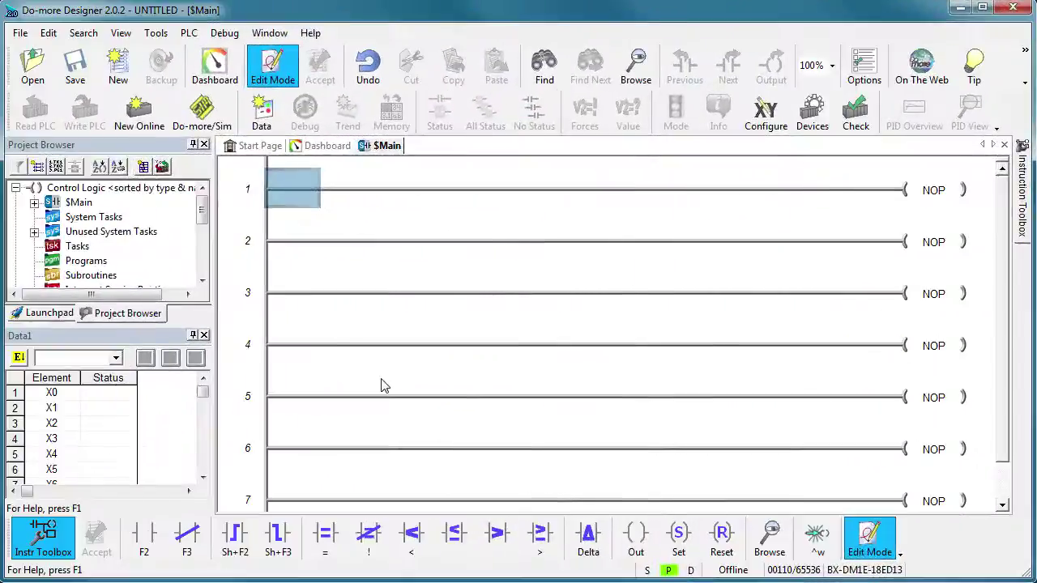
pyautogui.click(766, 122)
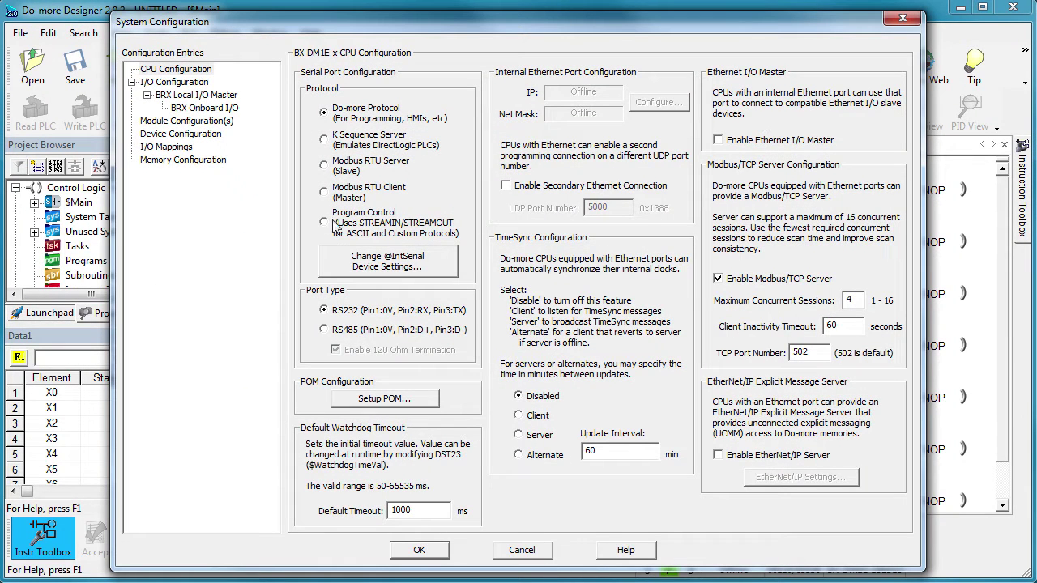
pyautogui.click(183, 73)
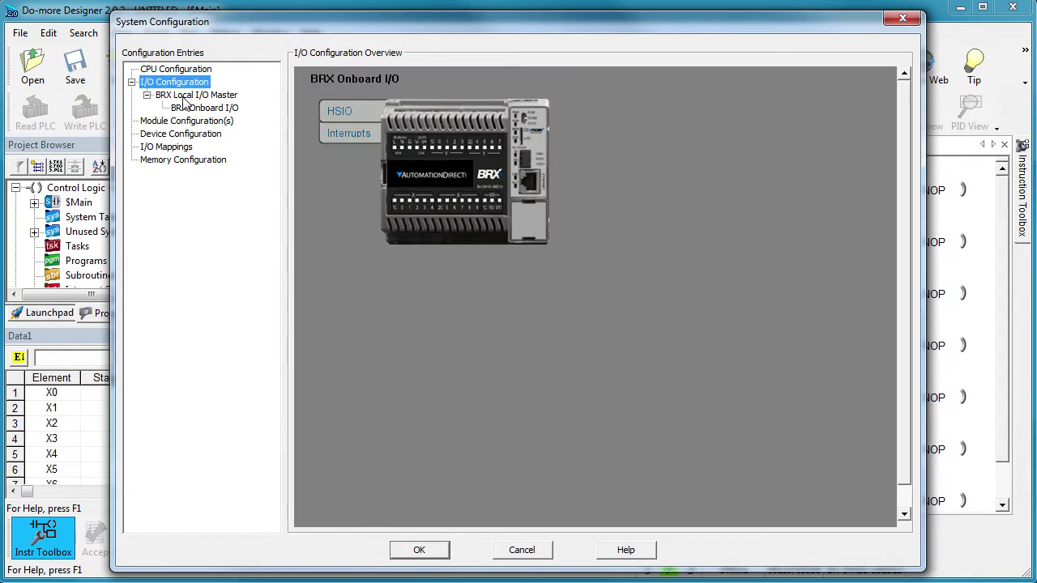
pyautogui.click(186, 96)
pyautogui.click(185, 121)
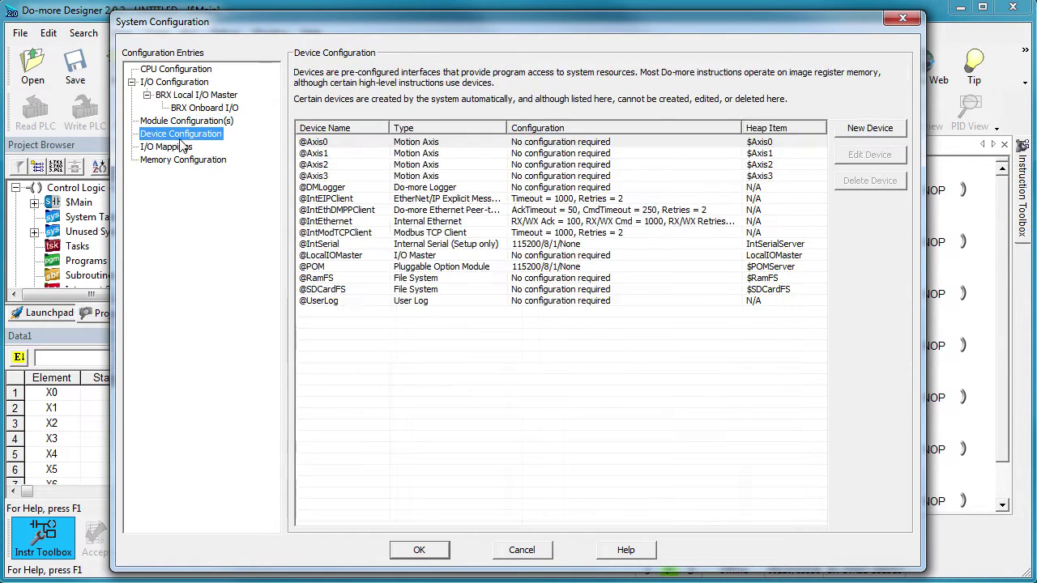
pyautogui.click(170, 147)
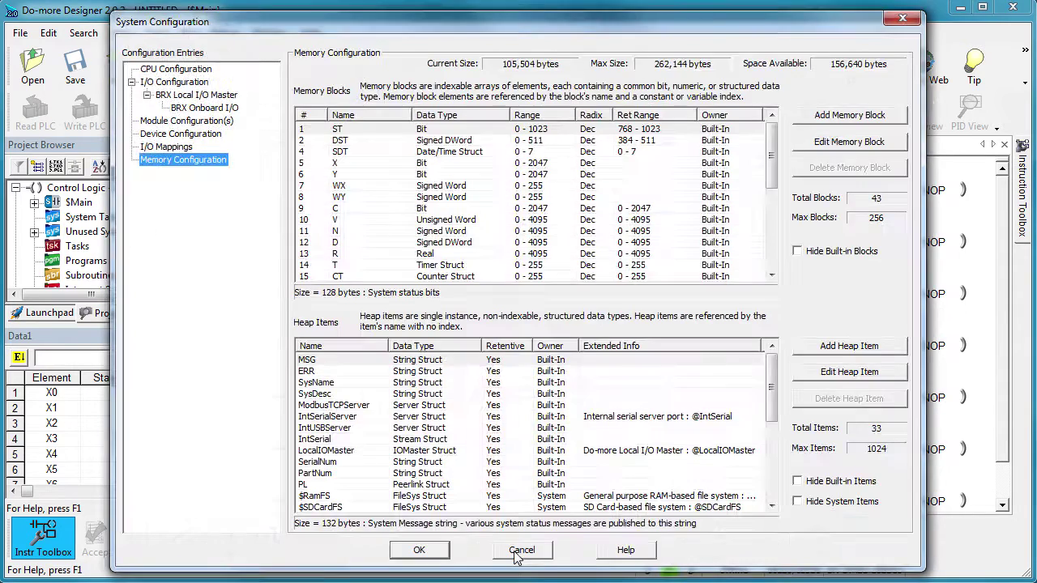
pyautogui.click(519, 553)
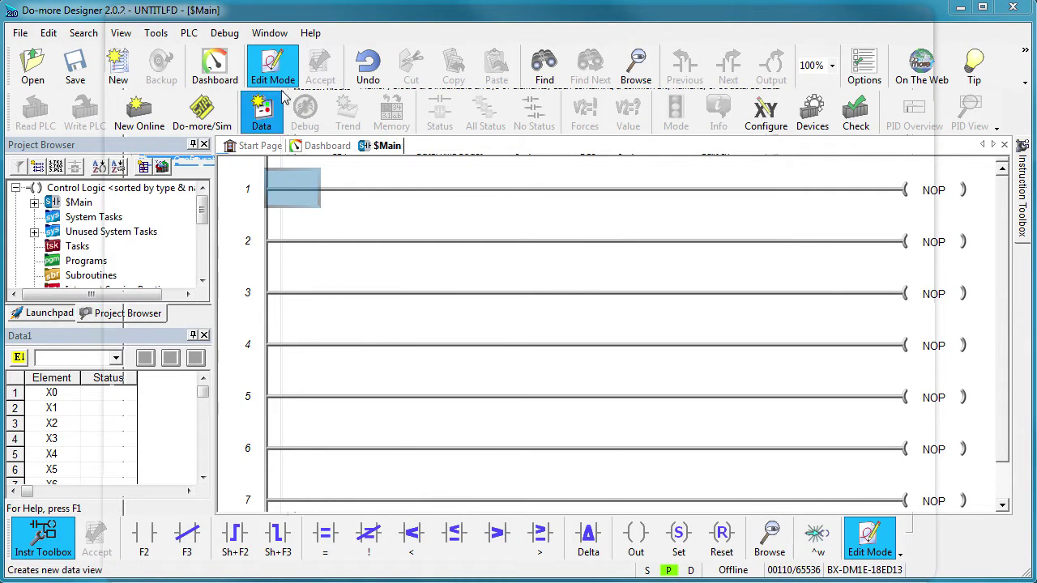
# Show the Dashboard, then briefly review the POM and BRX High Speed I/O setups
pyautogui.click(228, 70)
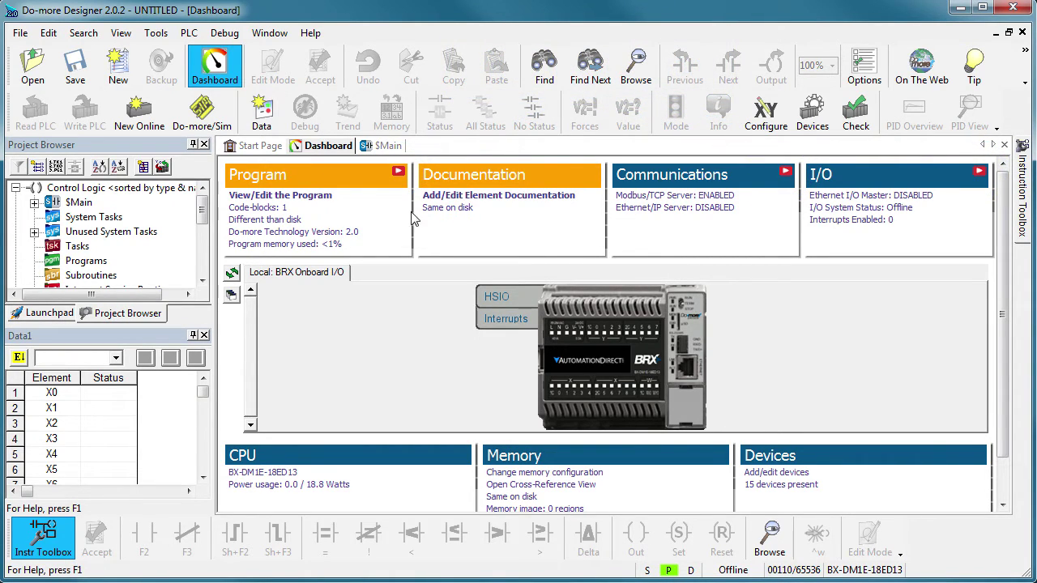
pyautogui.click(693, 413)
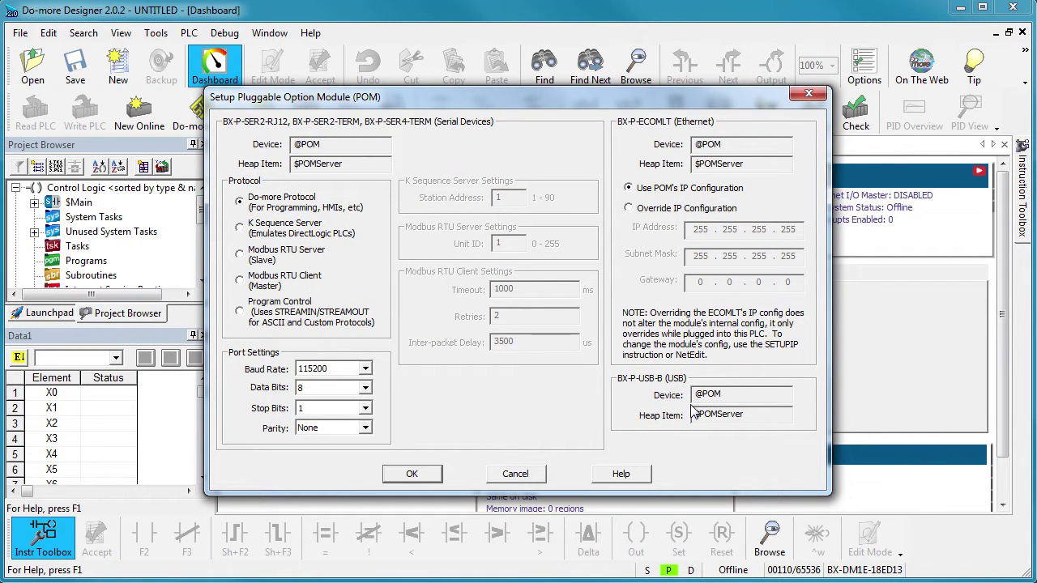
pyautogui.click(514, 474)
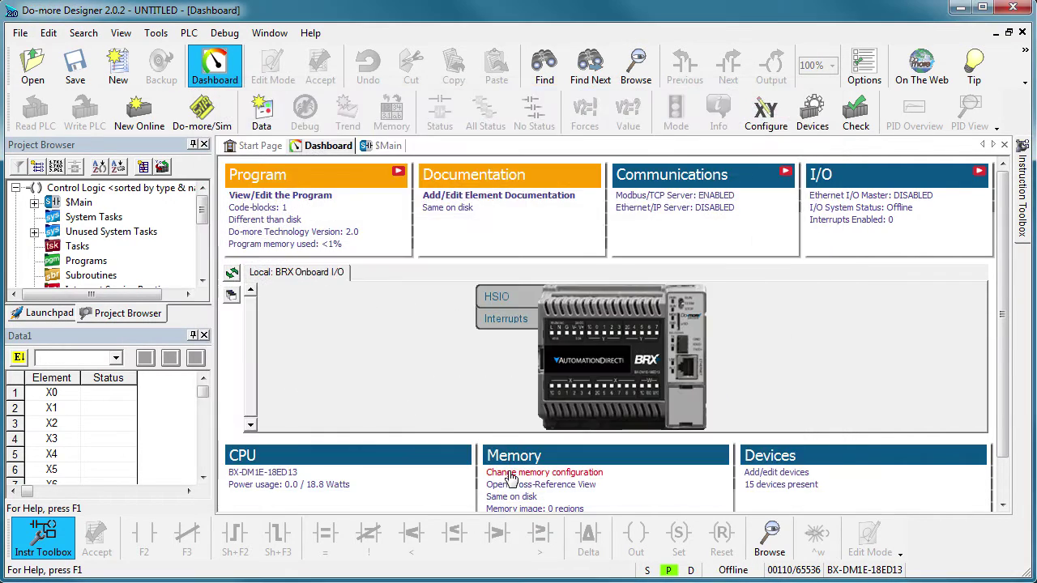
pyautogui.moveTo(621, 335)
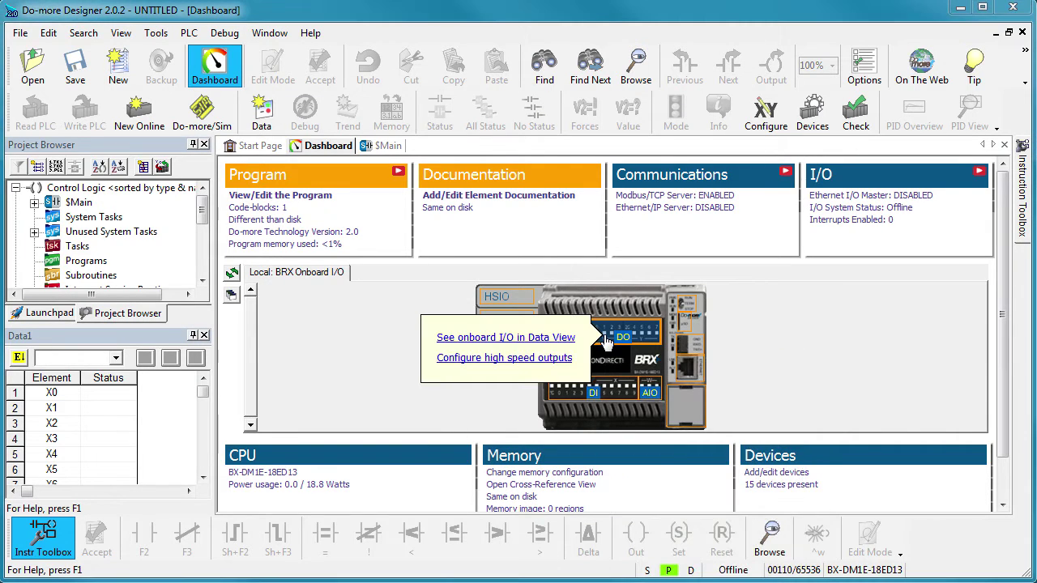
pyautogui.click(512, 359)
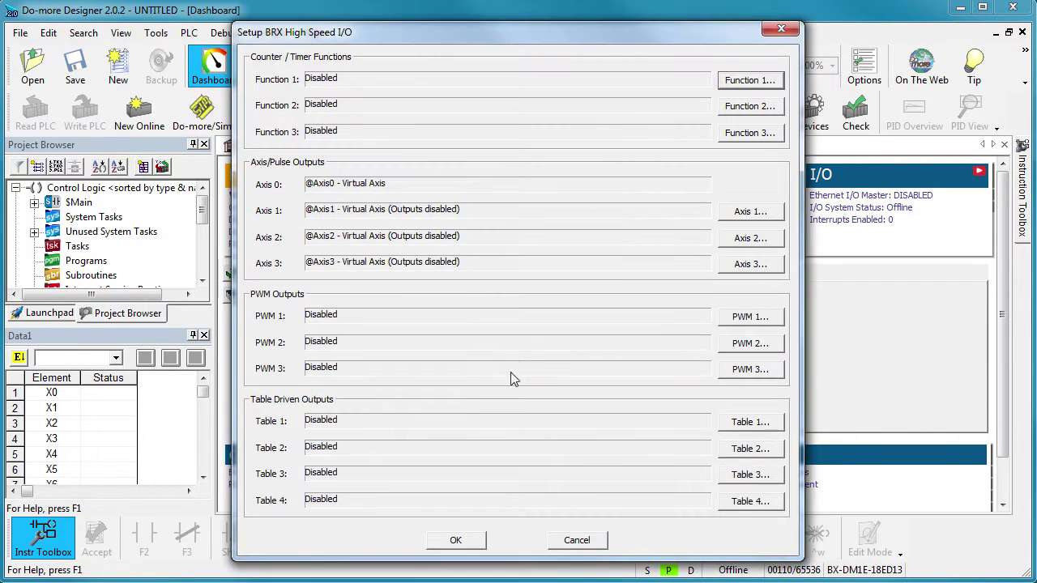
pyautogui.click(577, 540)
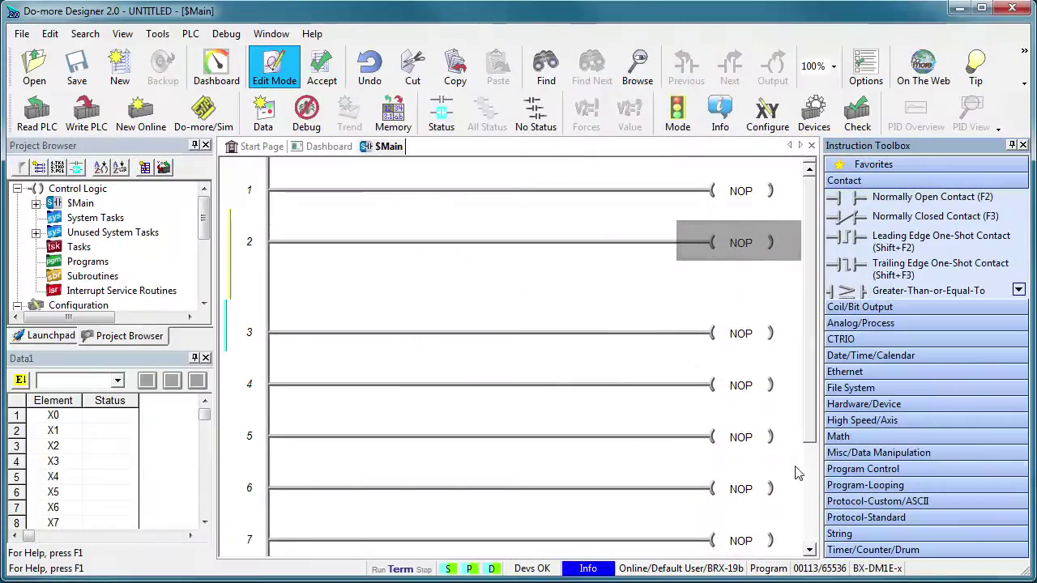
# Review INTCONFIG's Timer and Match Register interrupt options, then view the Dashboard's onboard I/O
pyautogui.click(851, 473)
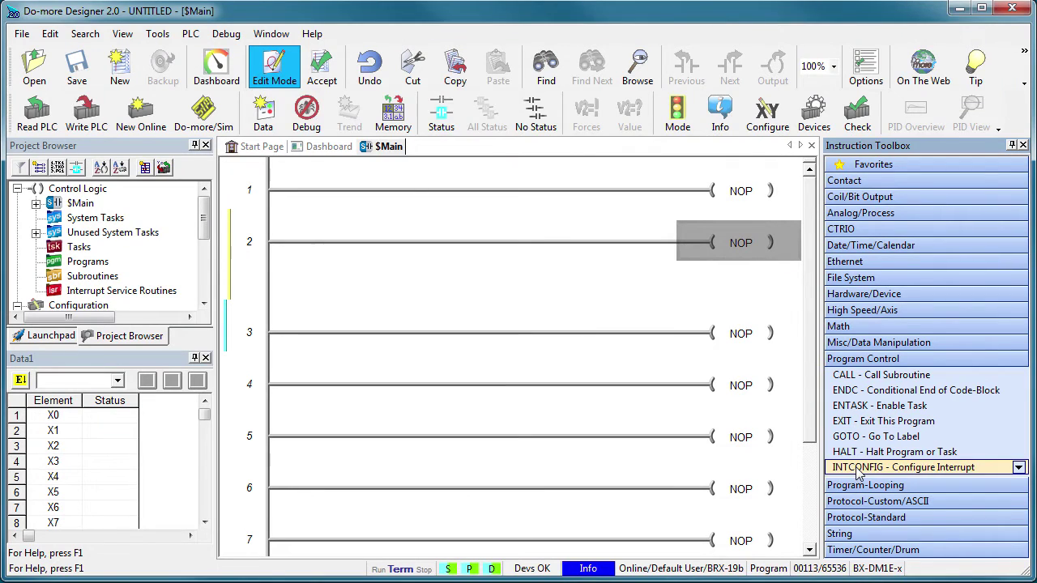
pyautogui.doubleClick(852, 470)
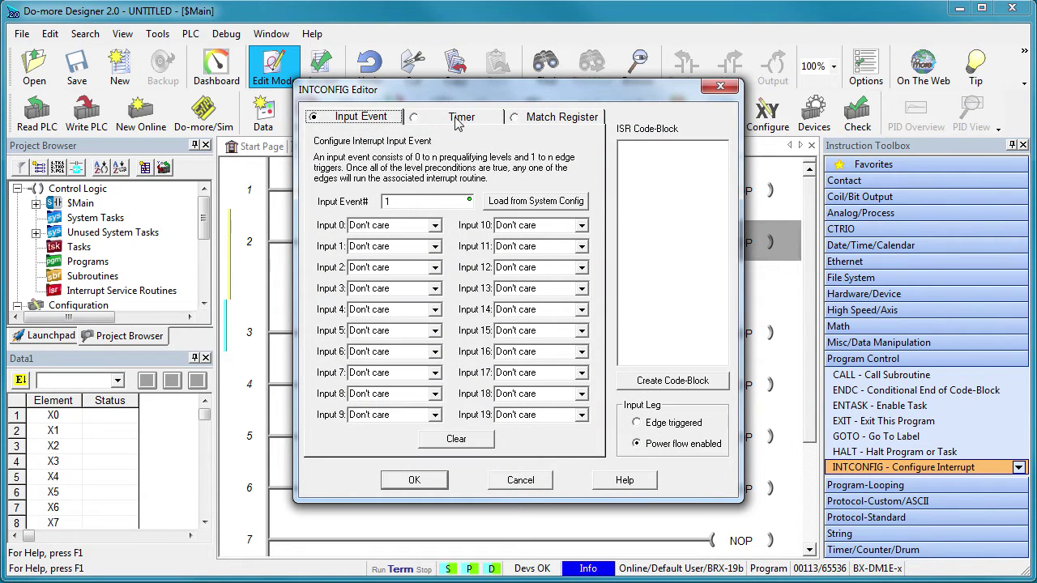
pyautogui.click(459, 120)
pyautogui.click(549, 121)
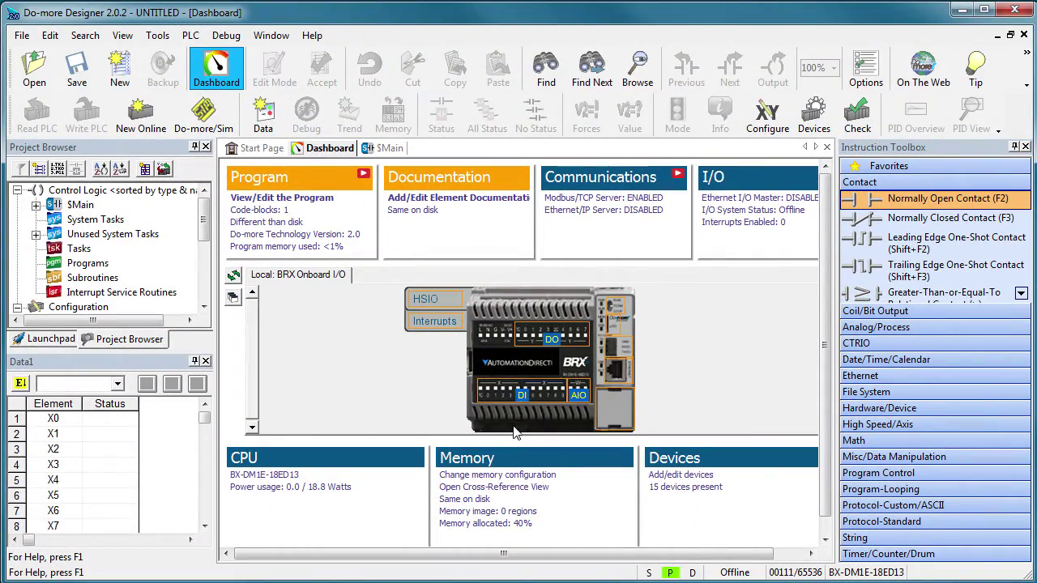
pyautogui.click(523, 396)
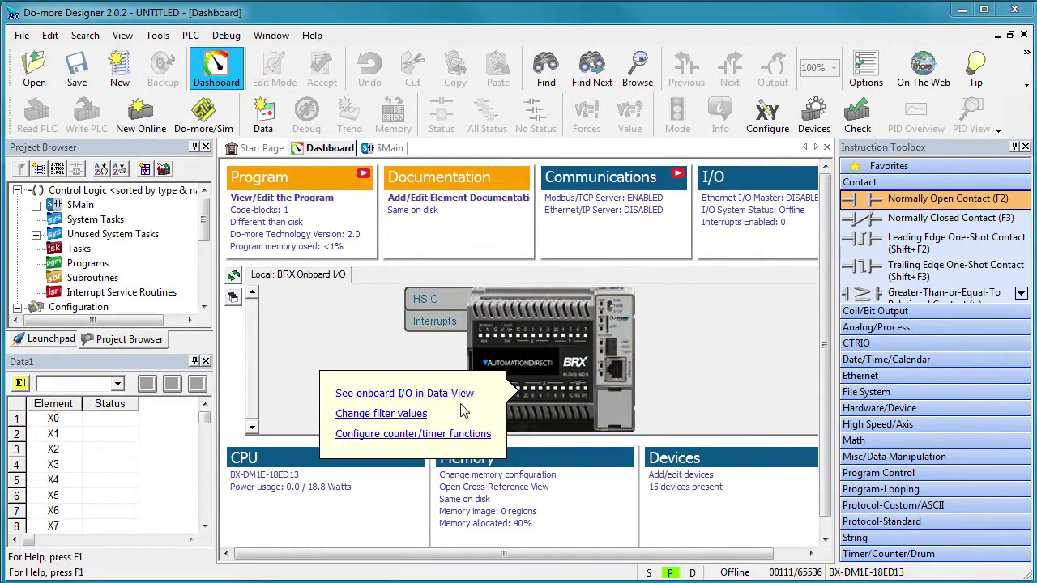
pyautogui.click(407, 415)
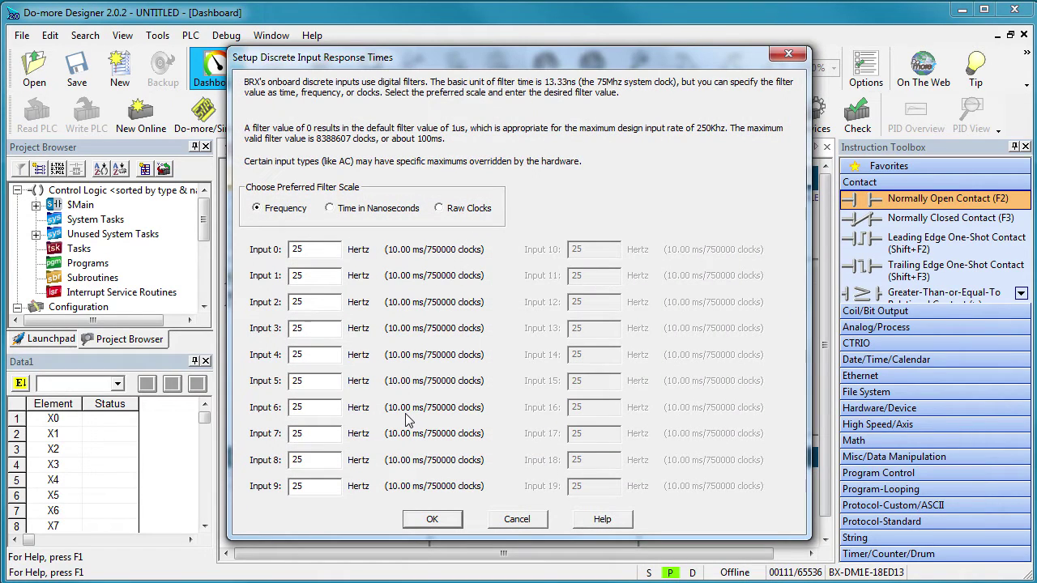
pyautogui.click(432, 520)
pyautogui.click(532, 393)
pyautogui.click(454, 364)
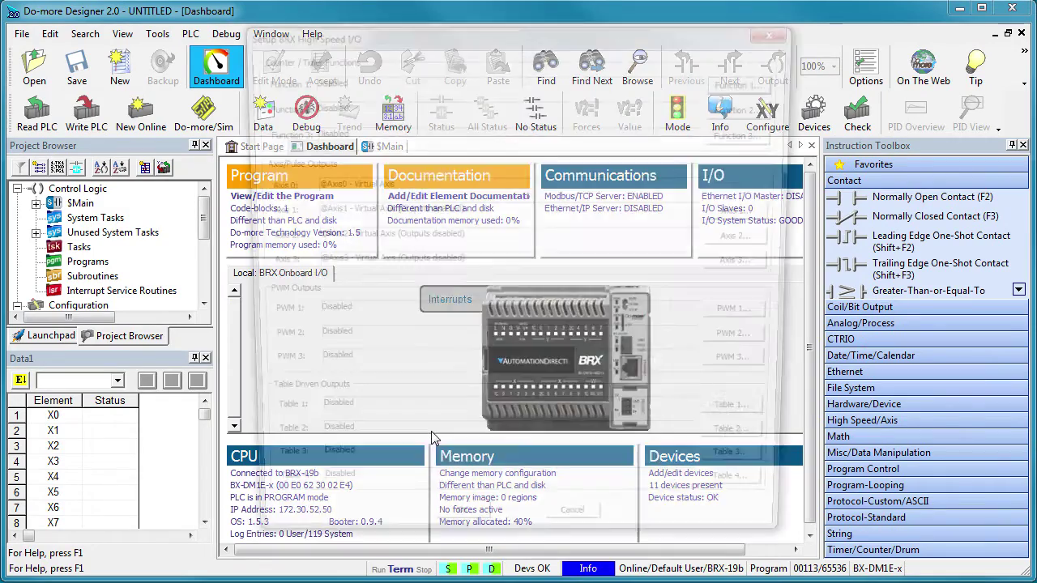
pyautogui.click(571, 541)
pyautogui.moveTo(565, 356)
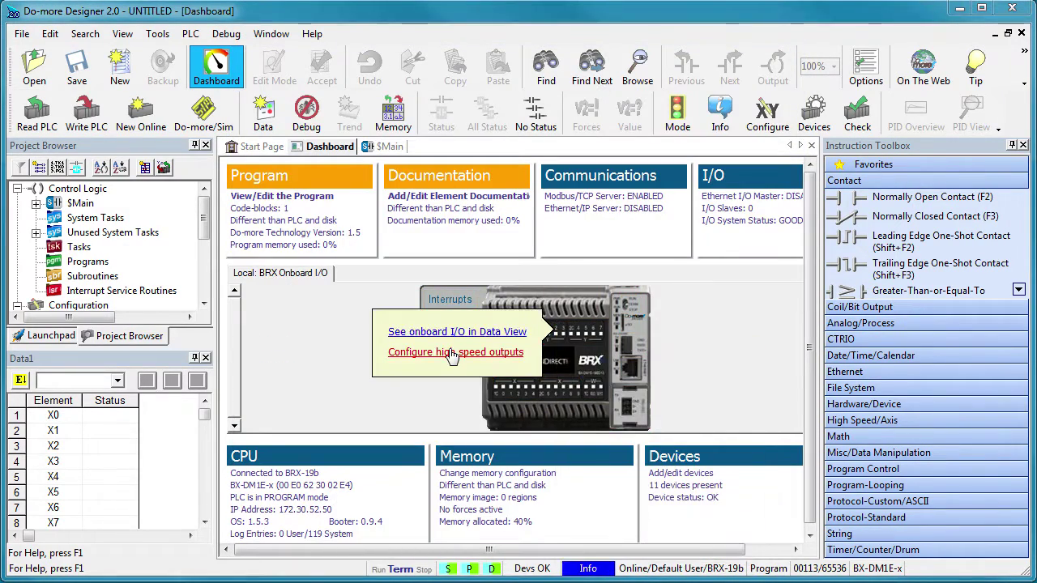
pyautogui.click(451, 352)
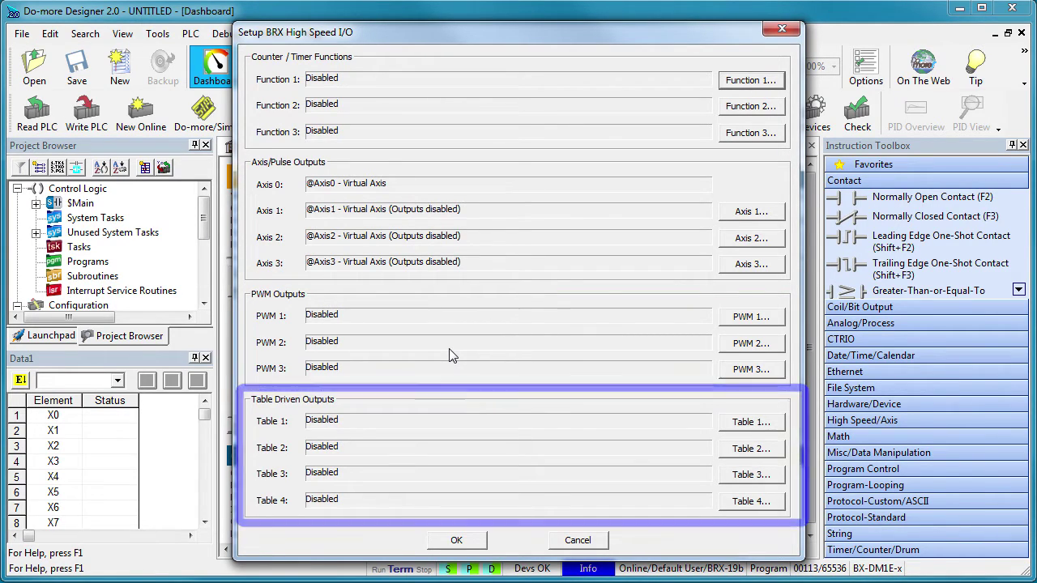
pyautogui.click(457, 540)
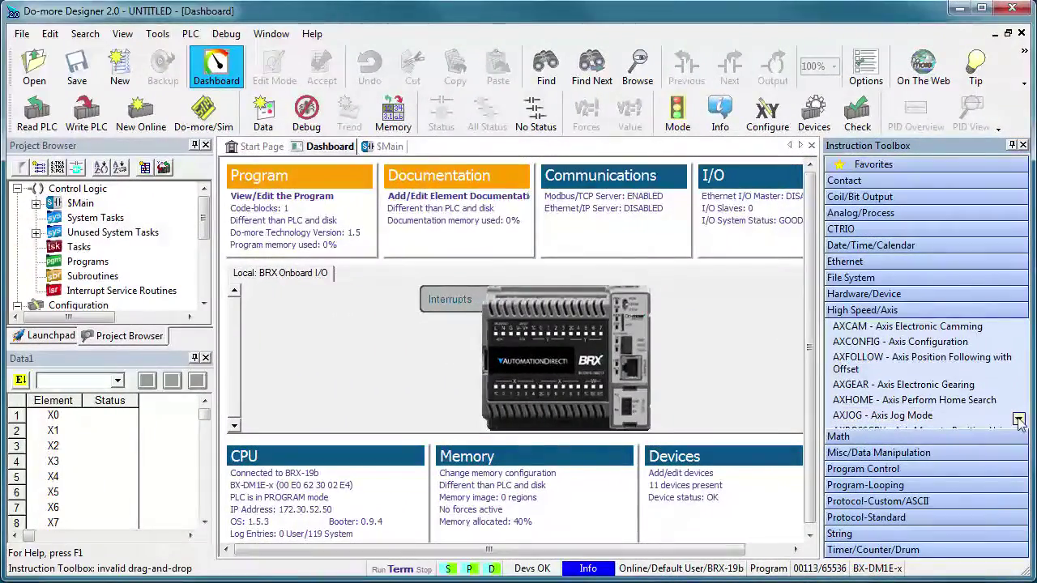
pyautogui.click(1018, 419)
pyautogui.click(1018, 419)
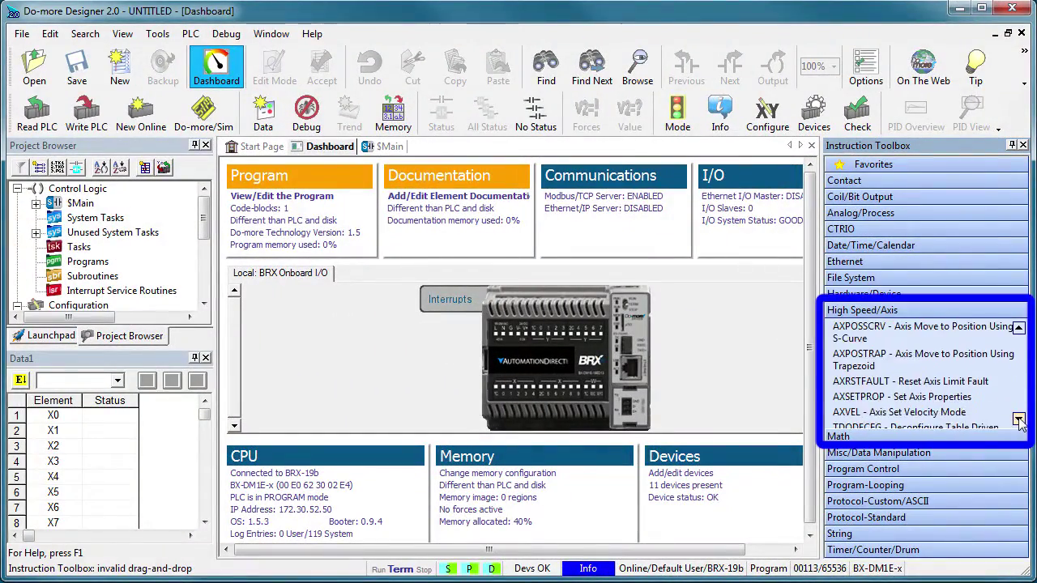
pyautogui.click(1018, 419)
pyautogui.click(1018, 418)
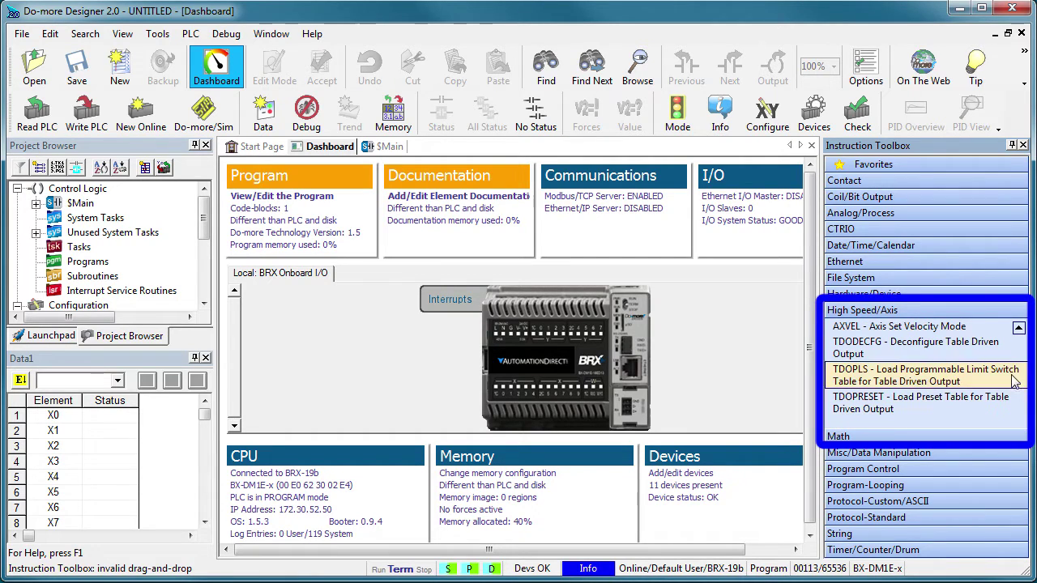
pyautogui.click(1018, 328)
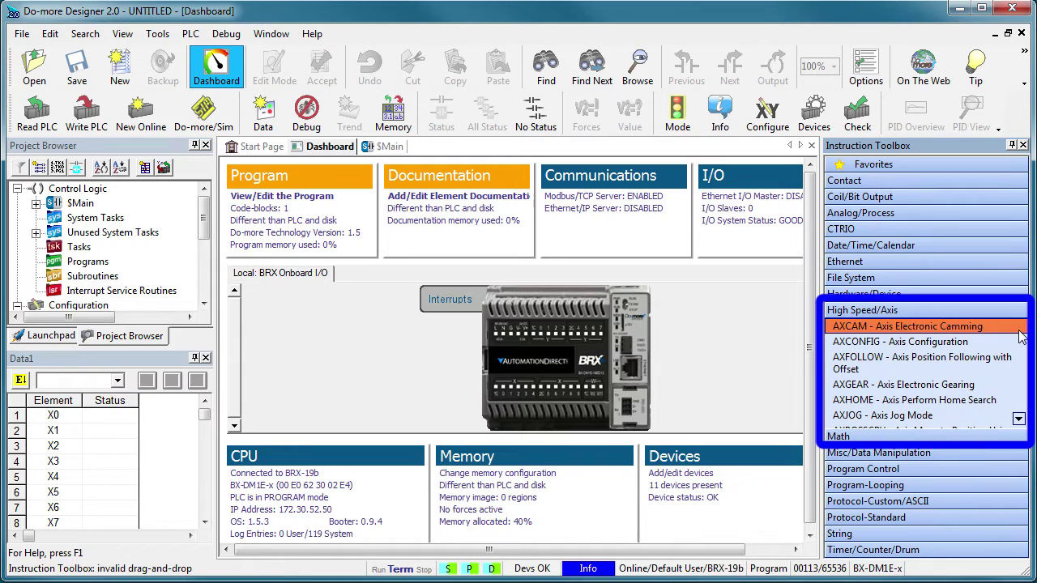
pyautogui.doubleClick(1013, 328)
pyautogui.click(936, 347)
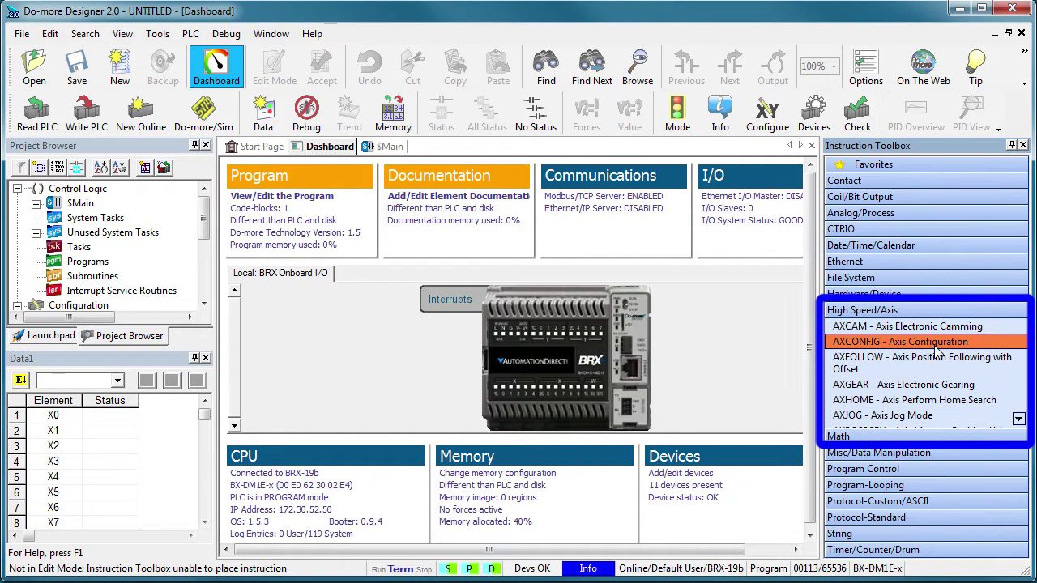
pyautogui.click(1018, 419)
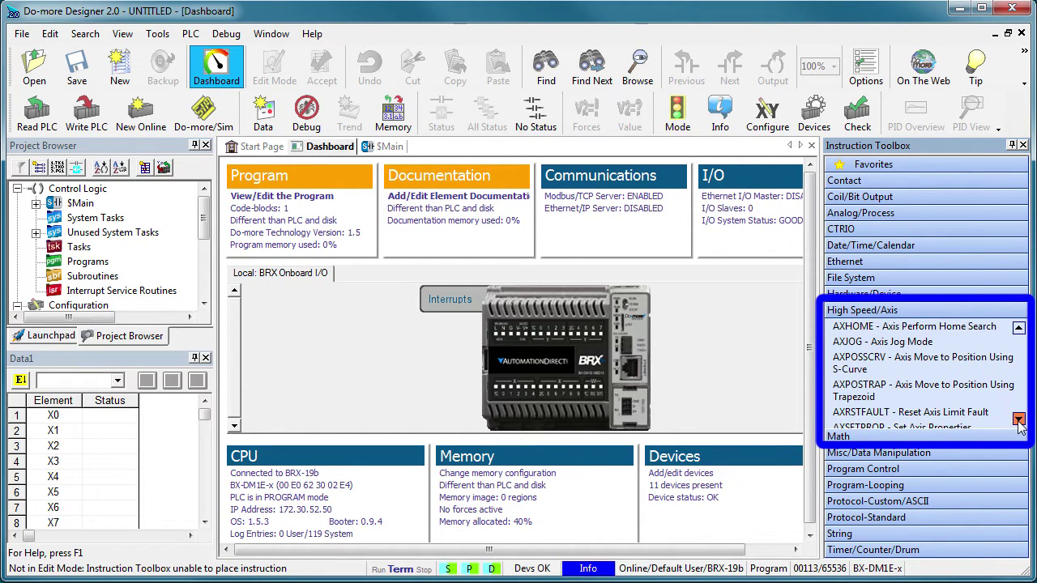
pyautogui.click(907, 363)
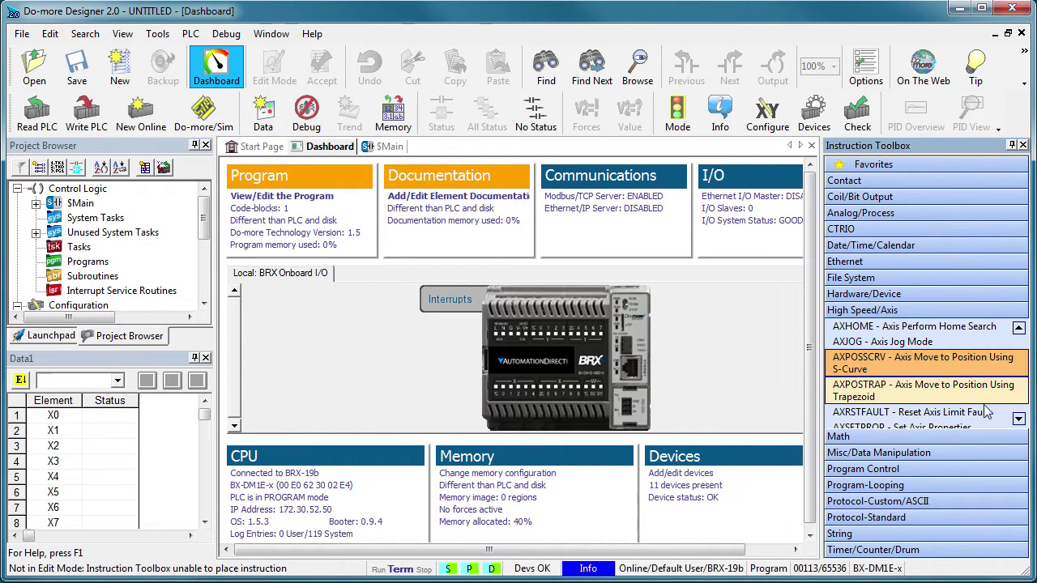
pyautogui.scroll(-2, 907, 360)
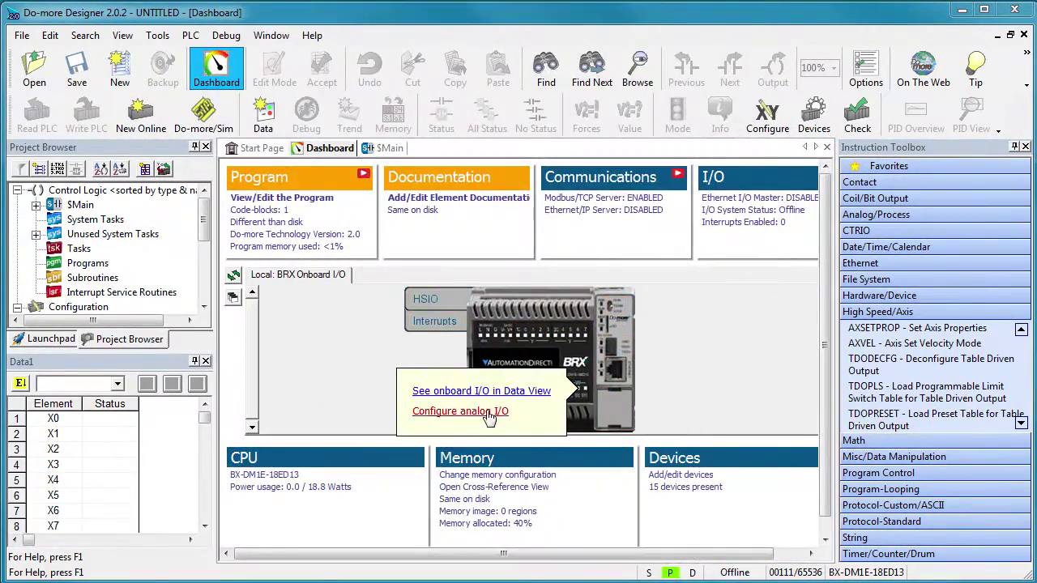
# In the onboard analog I/O setup, enable scaling from WX0 to RX0
pyautogui.click(486, 411)
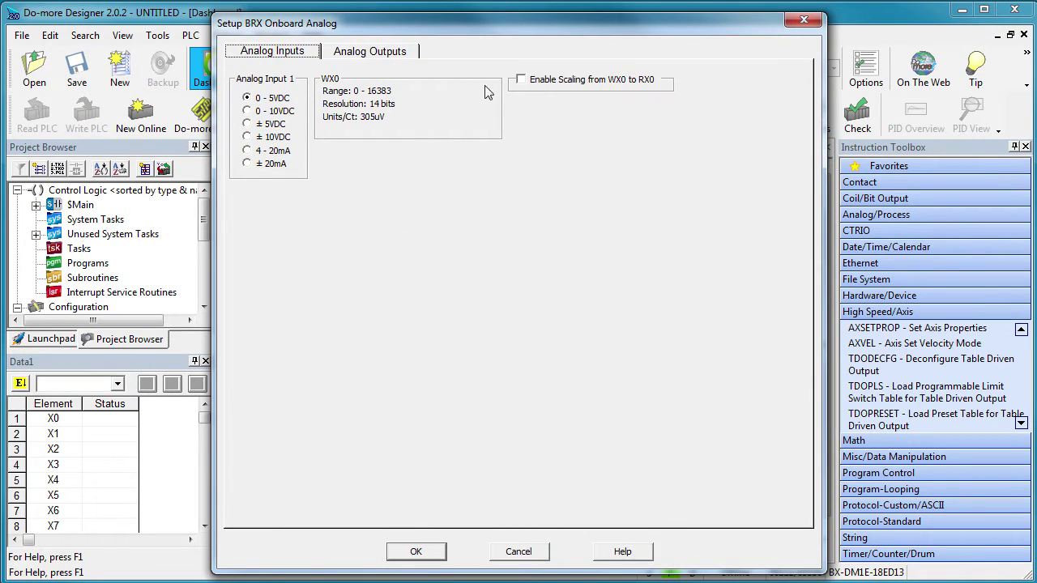
pyautogui.click(521, 80)
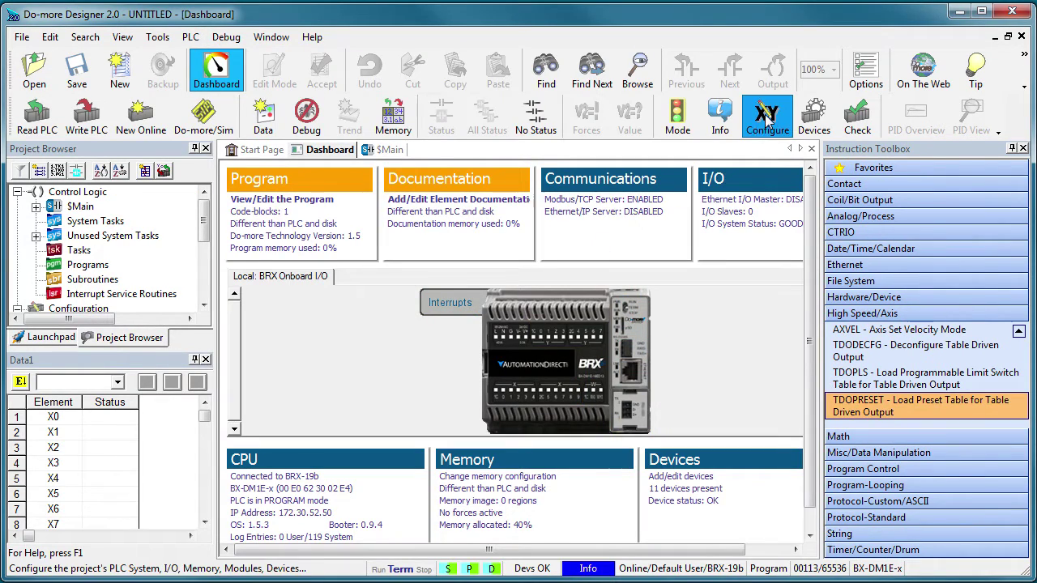
pyautogui.click(766, 119)
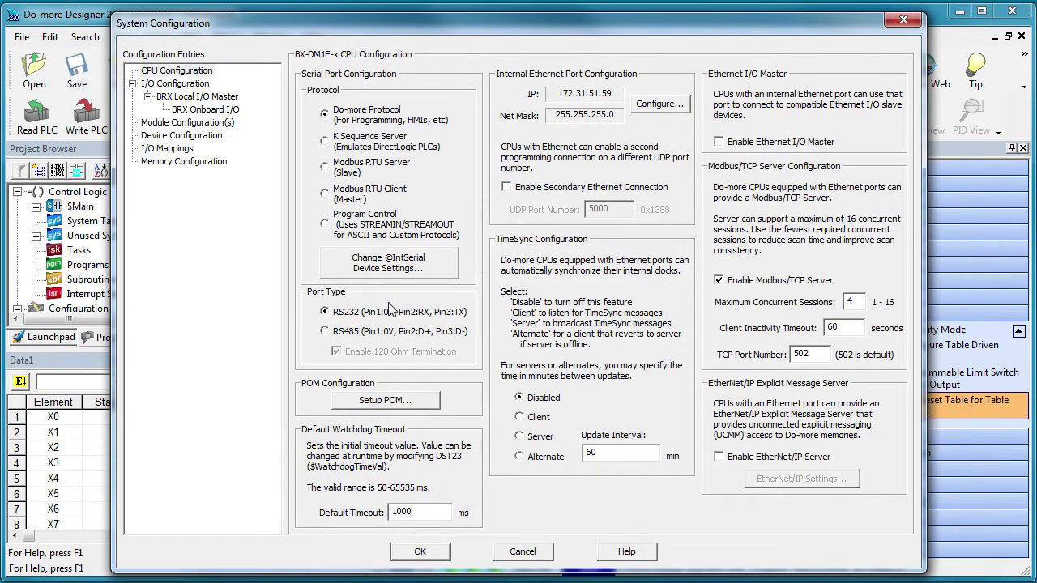
pyautogui.click(325, 332)
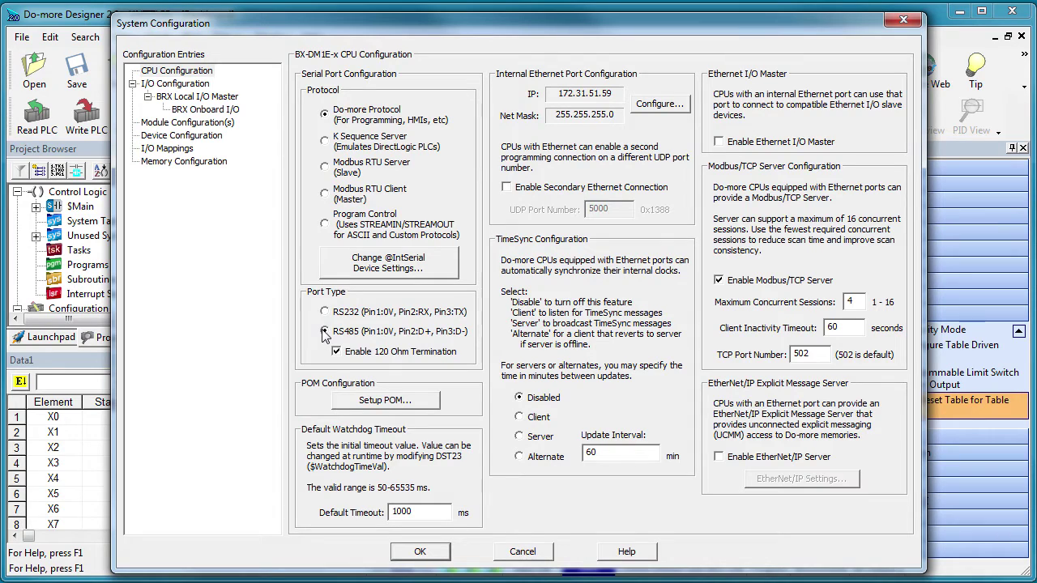
pyautogui.click(336, 352)
pyautogui.click(336, 352)
pyautogui.click(385, 400)
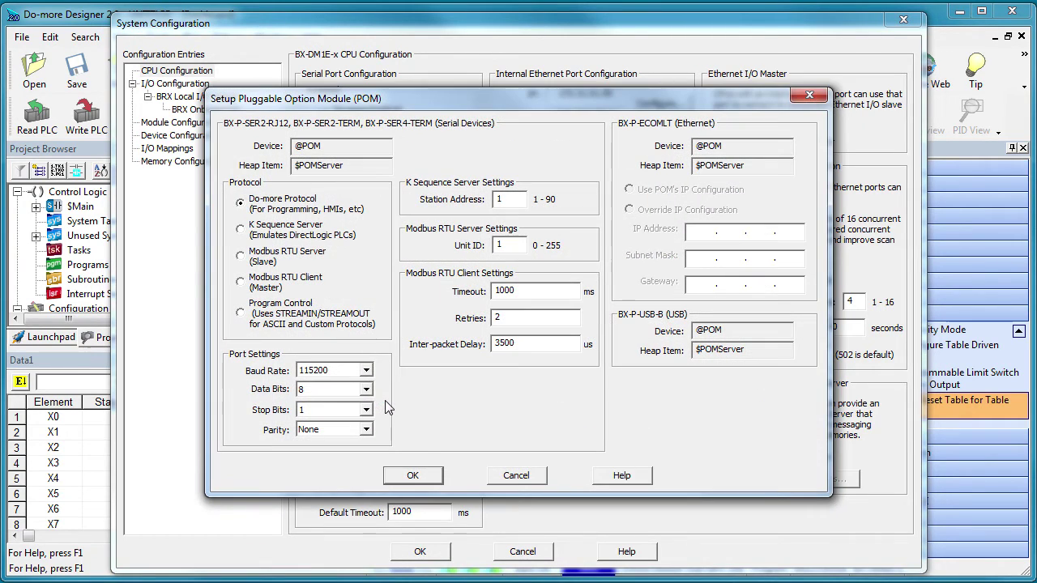
pyautogui.click(516, 475)
# Cancel System Configuration, revisit the POM setup, and list File System instructions down to FILEWRITE
pyautogui.click(523, 552)
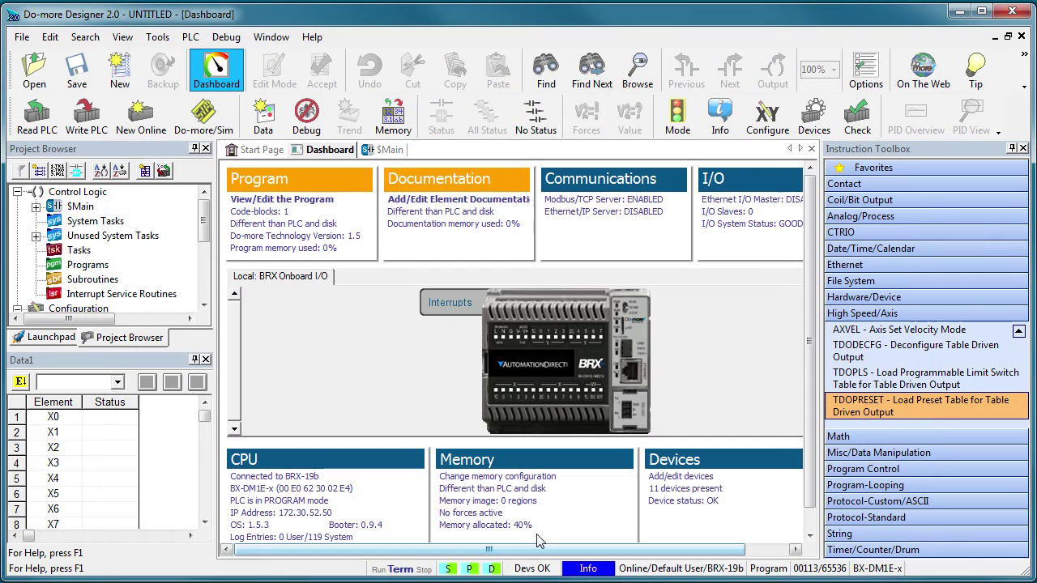
pyautogui.click(621, 412)
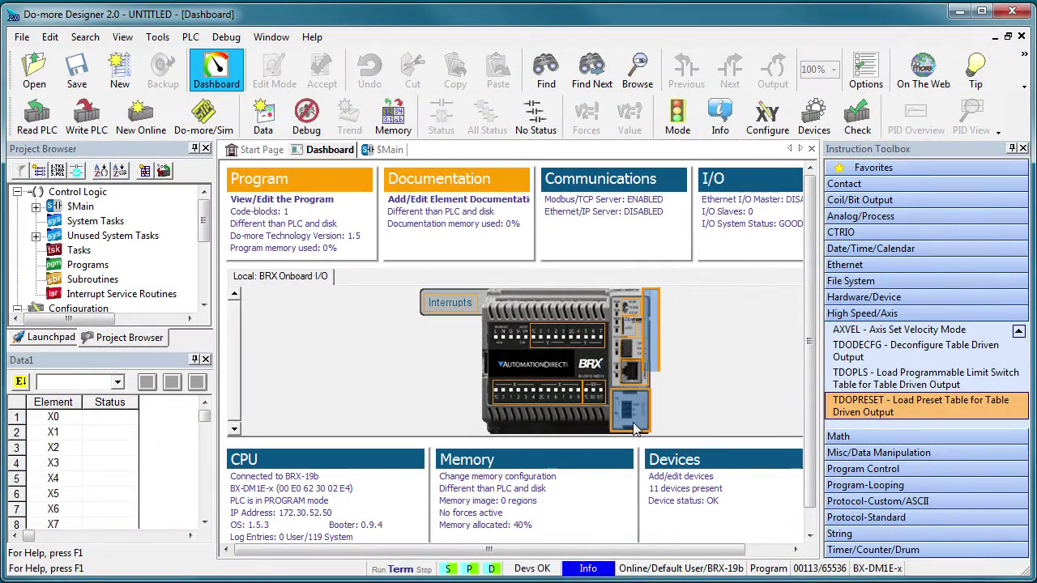
pyautogui.click(849, 283)
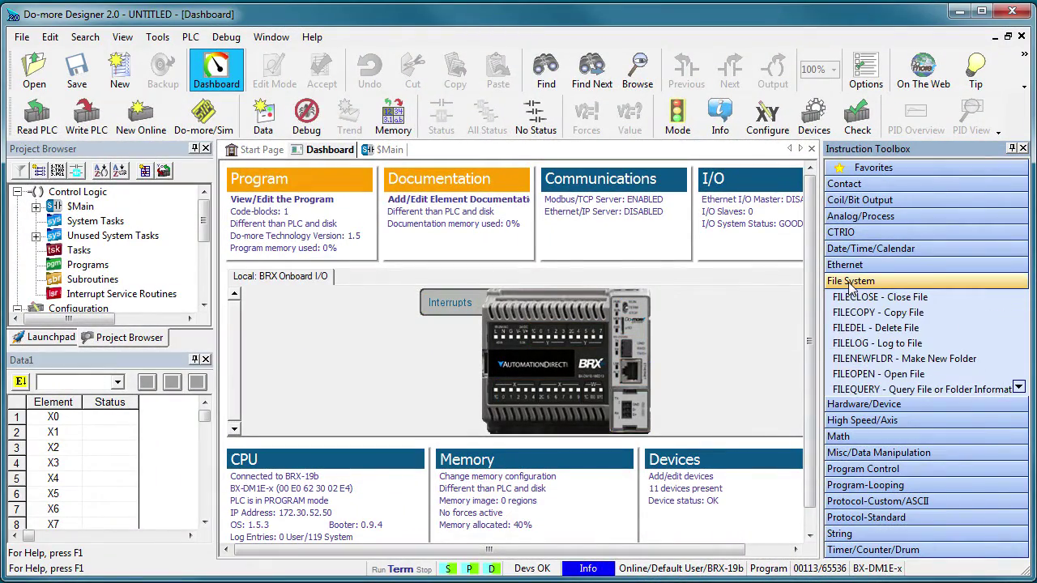
pyautogui.click(1018, 388)
pyautogui.click(1018, 388)
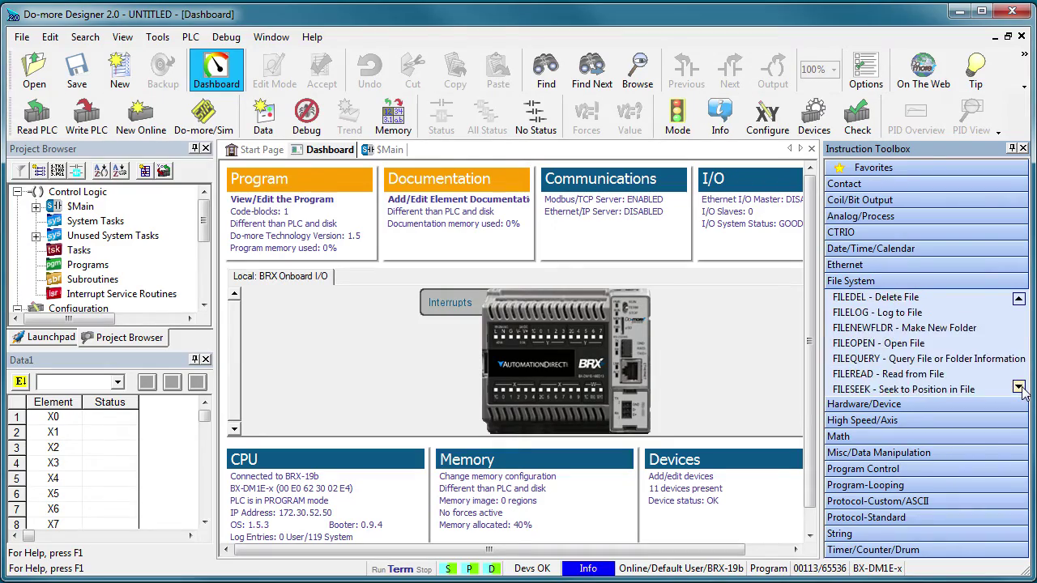
pyautogui.click(1018, 388)
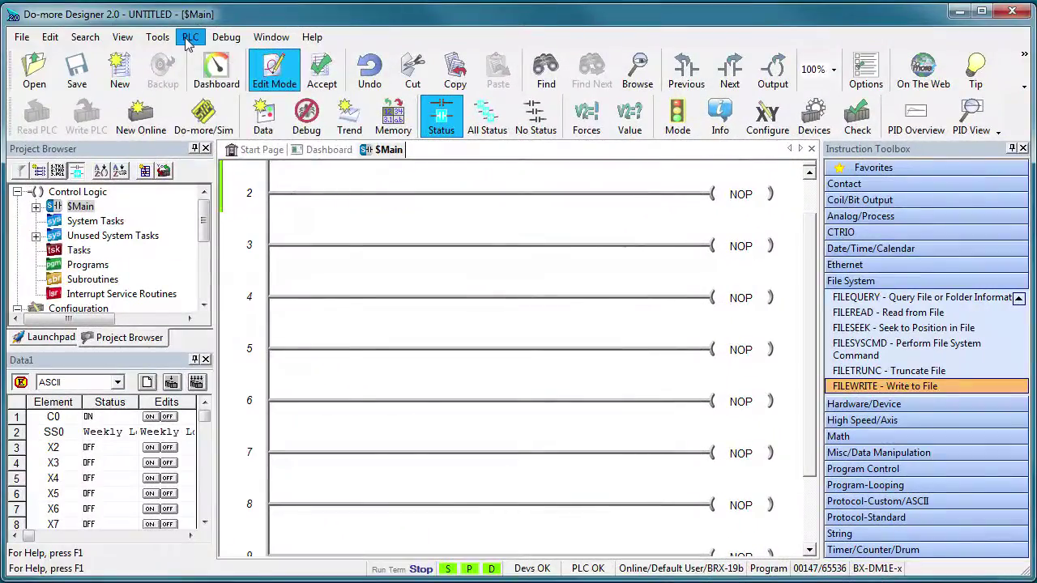
pyautogui.click(189, 37)
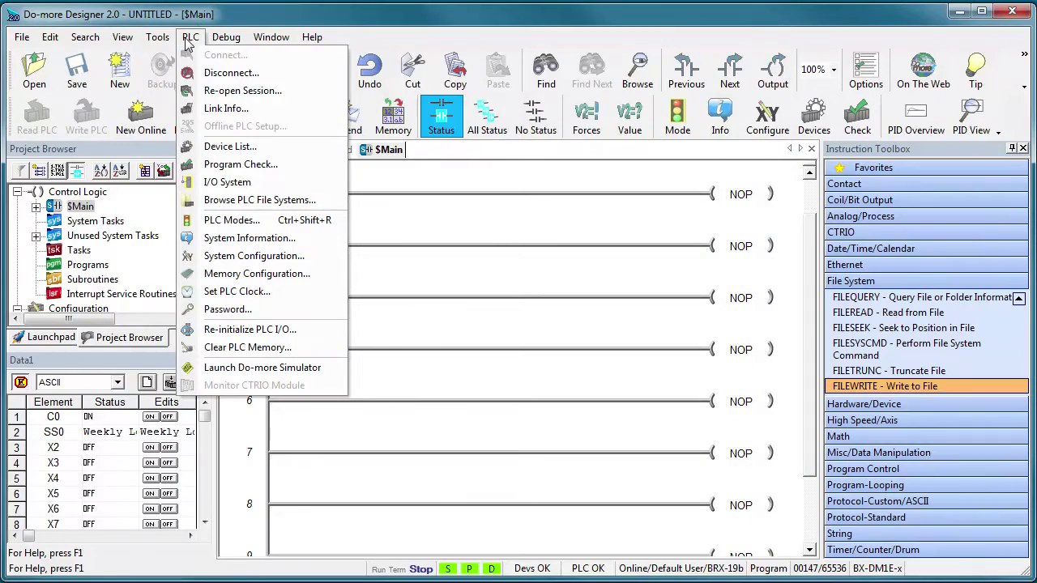
pyautogui.click(243, 199)
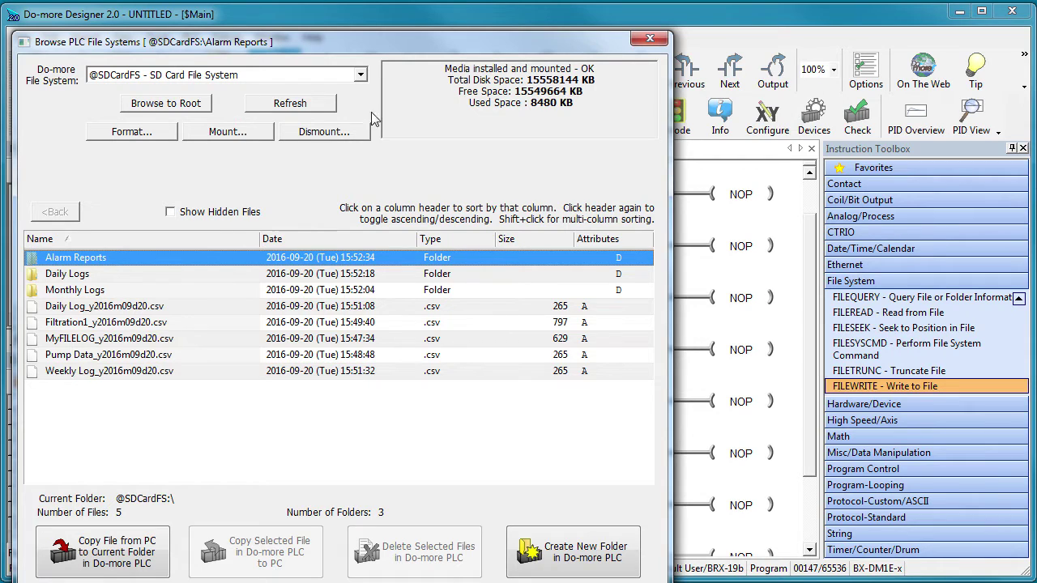
pyautogui.click(642, 42)
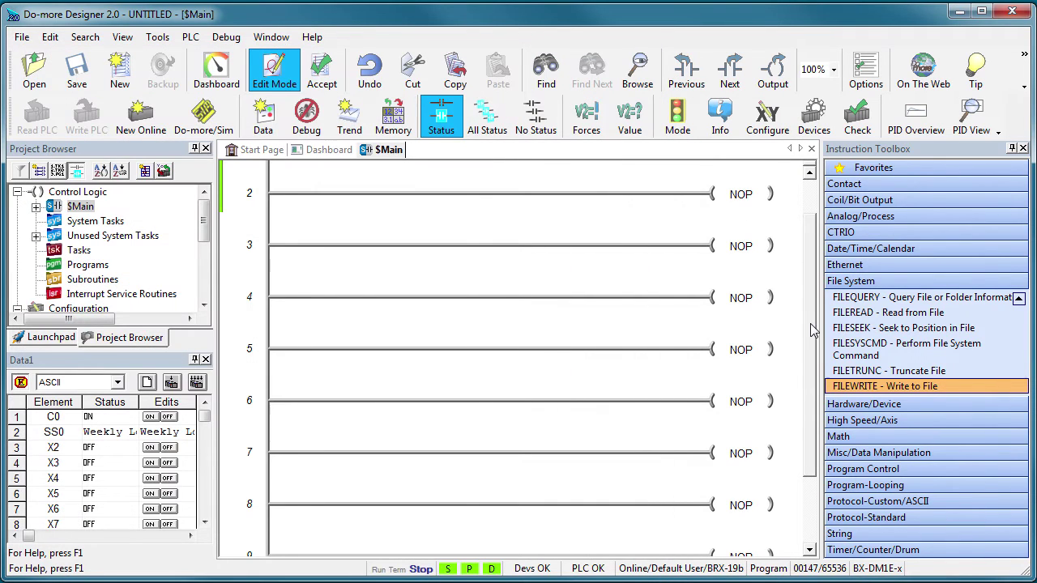
pyautogui.scroll(3, 694, 242)
pyautogui.doubleClick(660, 249)
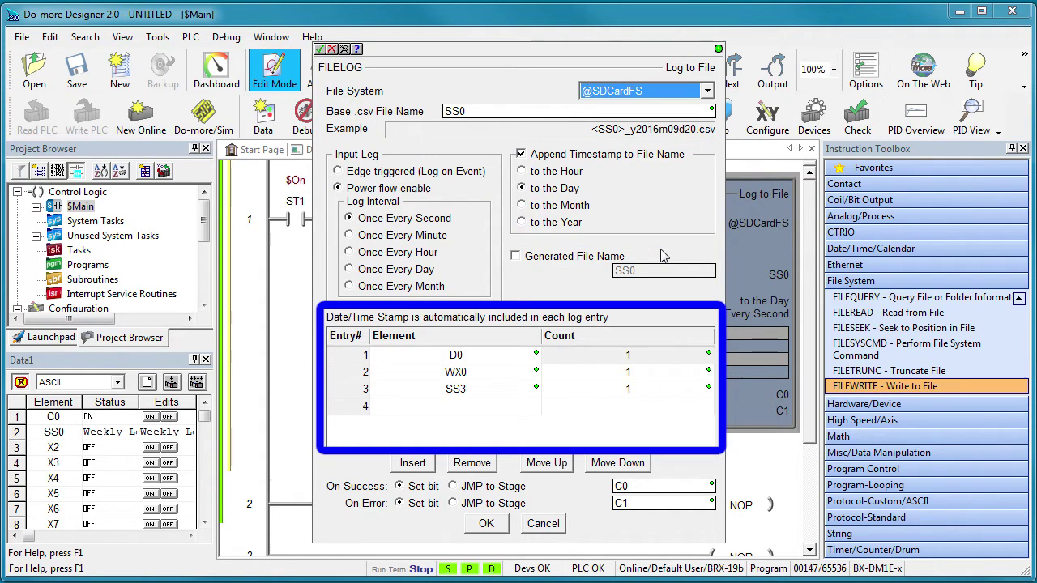
pyautogui.click(542, 524)
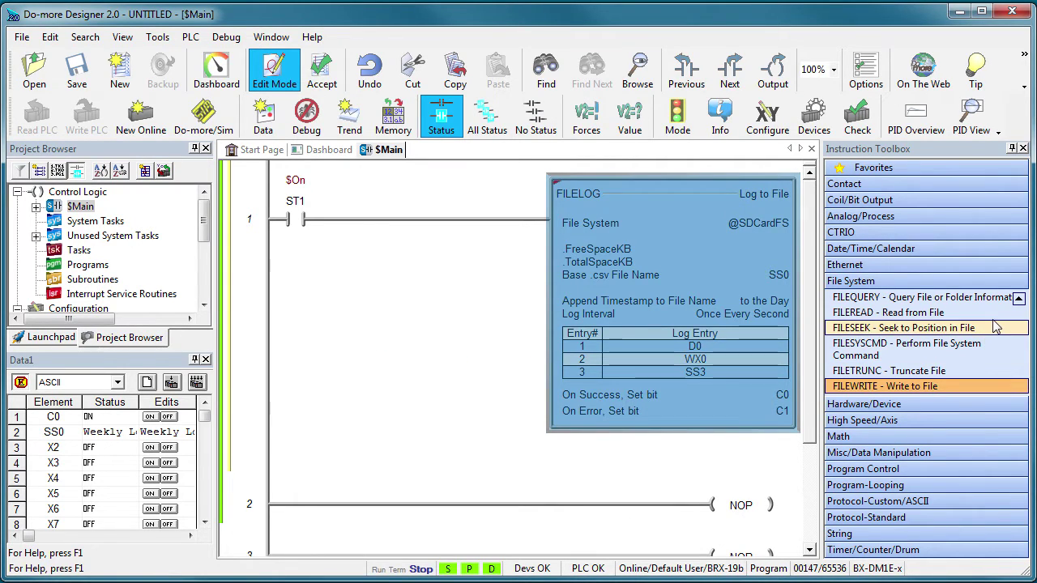
pyautogui.click(1018, 300)
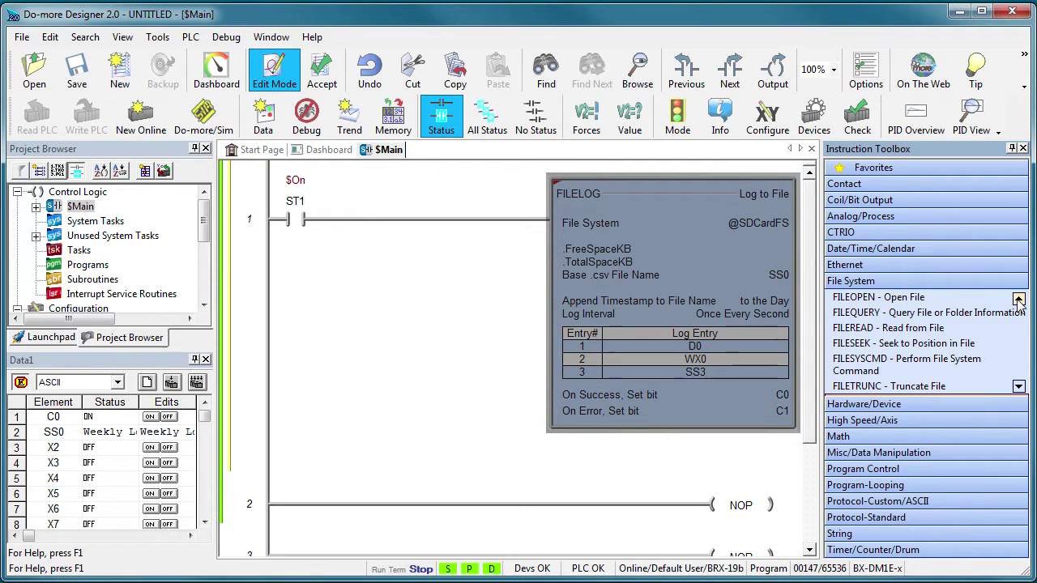
# Replace rung 2's NOP with an EMAIL instruction that attaches a file
pyautogui.click(1017, 300)
pyautogui.click(1018, 299)
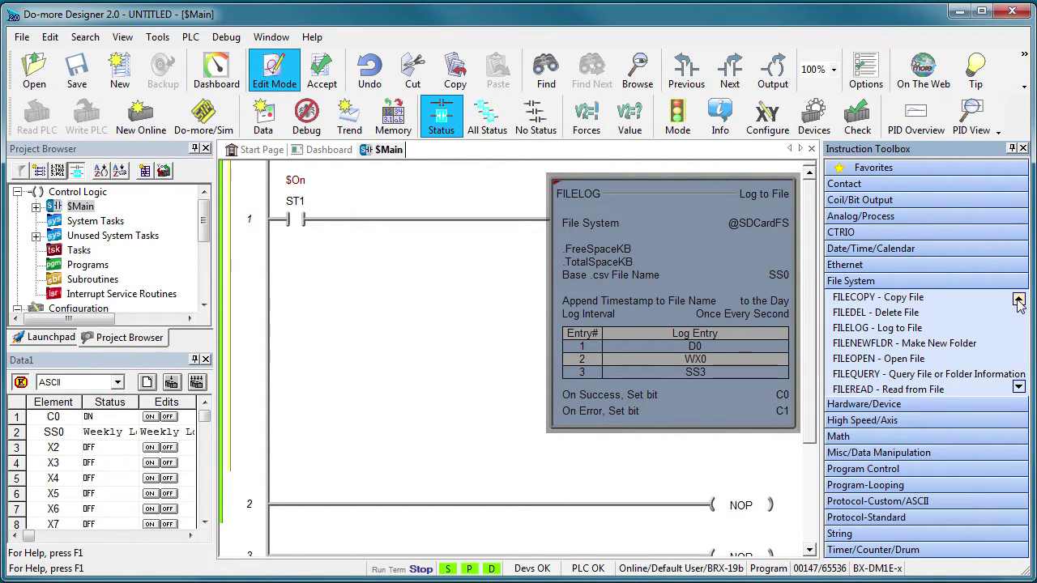
pyautogui.click(1018, 300)
pyautogui.click(736, 504)
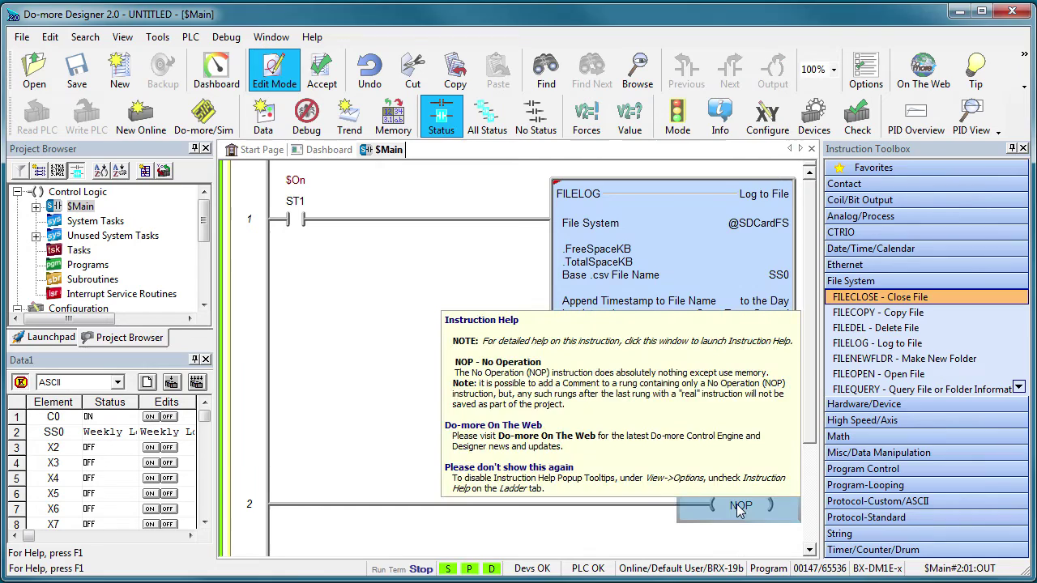
pyautogui.write('EMA')
pyautogui.press('Return')
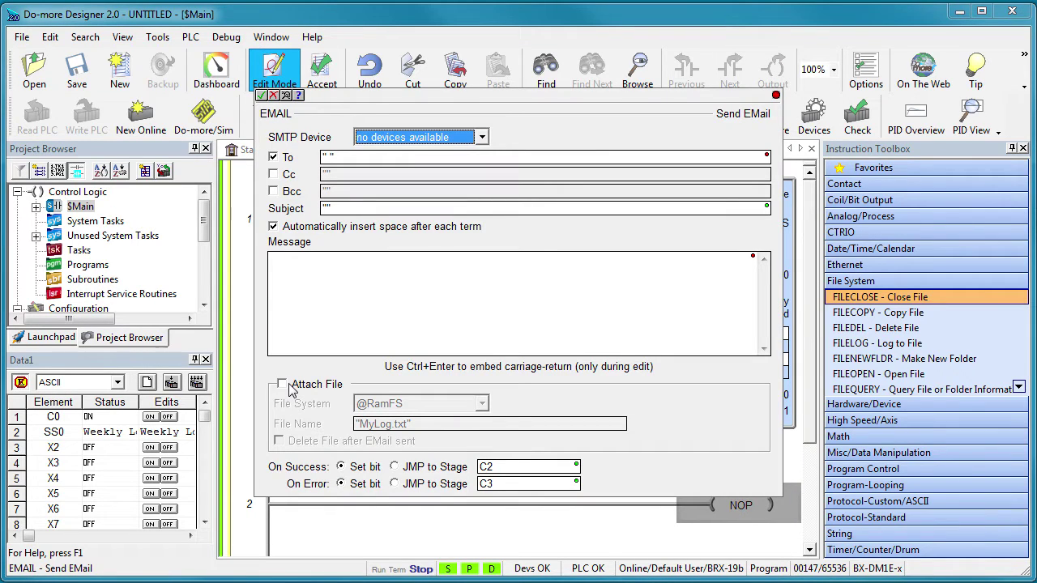
pyautogui.click(281, 384)
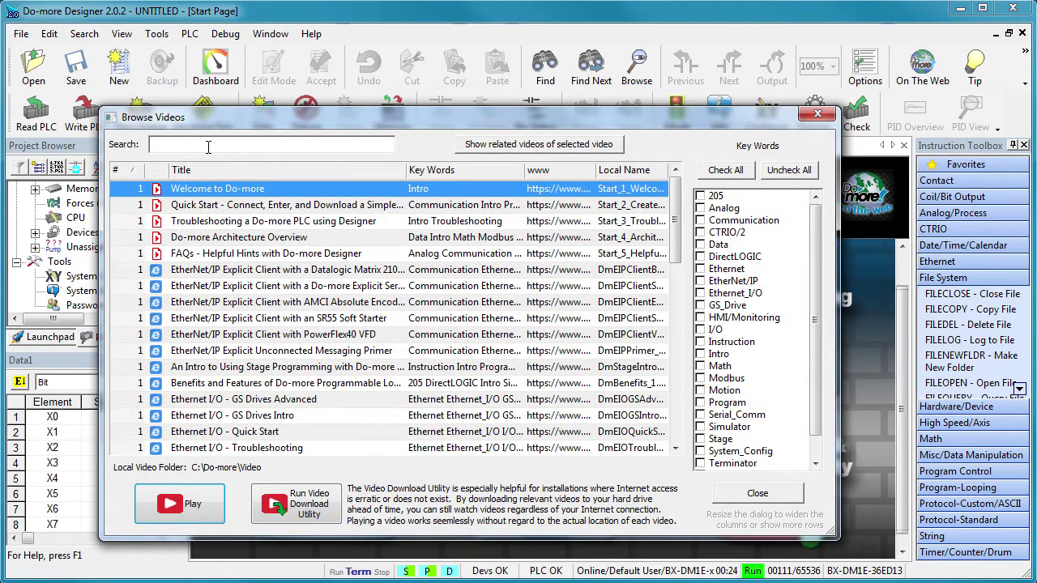
# Filter the Browse Videos list with the search term 'ethernet'
pyautogui.write('ethernet')
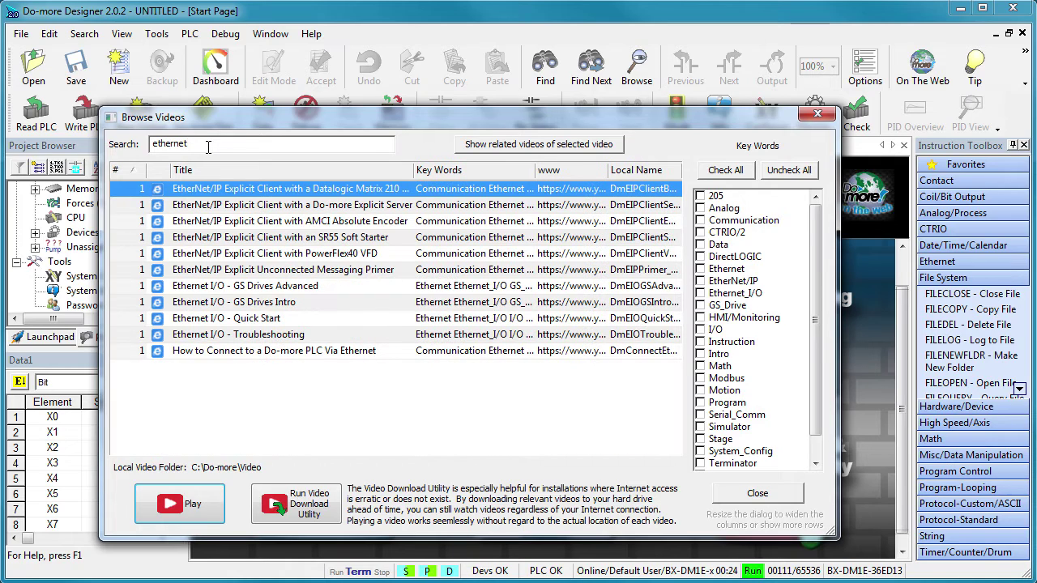